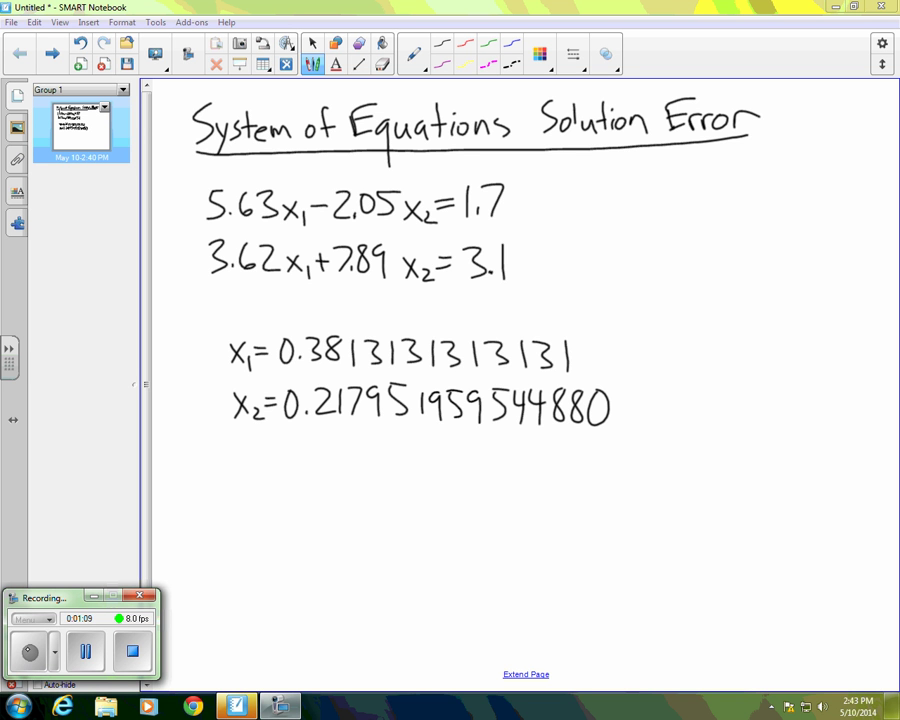
Leave pen mode for the Select tool once the title, equations and x1, x2 values are written.
{"action": "key", "text": "Escape"}
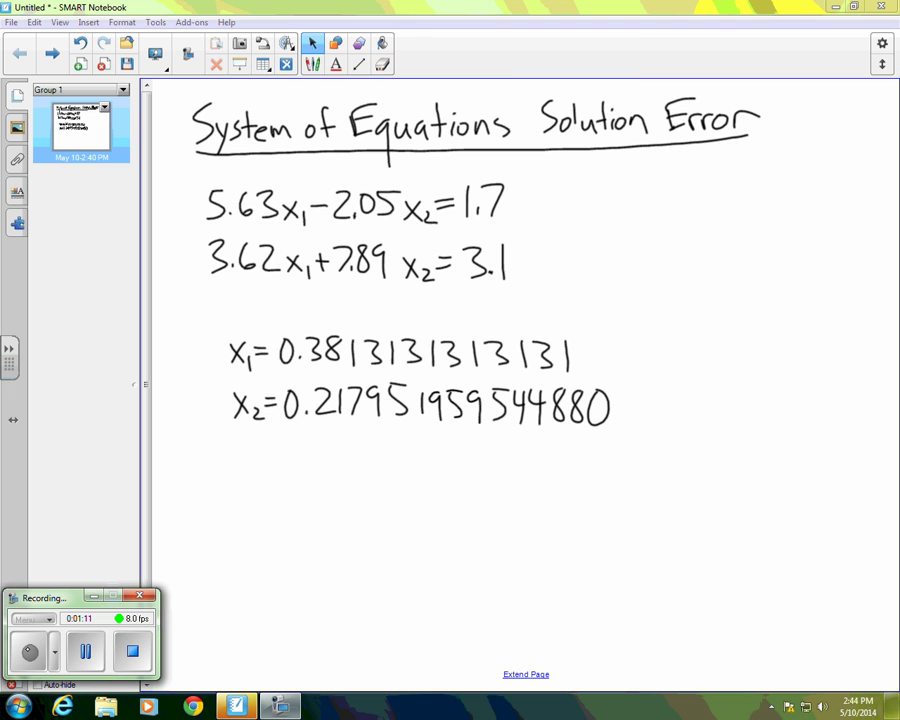
In blue ink, draw ⟹ and start the coefficient matrix with the row 5.63, −2.05.
{"action": "left_click", "coordinate": [313, 64]}
{"action": "mouse_move", "coordinate": [534, 221]}
{"action": "left_mouse_down"}
{"action": "mouse_move", "coordinate": [592, 219]}
{"action": "mouse_move", "coordinate": [587, 233]}
{"action": "left_mouse_up"}
{"action": "mouse_move", "coordinate": [627, 178]}
{"action": "left_mouse_down"}
{"action": "mouse_move", "coordinate": [614, 200]}
{"action": "mouse_move", "coordinate": [626, 284]}
{"action": "left_mouse_up"}
{"action": "left_click_drag", "start_coordinate": [624, 187], "coordinate": [622, 212]}
{"action": "mouse_move", "coordinate": [625, 187]}
{"action": "left_mouse_down"}
{"action": "mouse_move", "coordinate": [637, 186]}
{"action": "mouse_move", "coordinate": [651, 206]}
{"action": "left_mouse_up"}
{"action": "left_click", "coordinate": [643, 211]}
{"action": "mouse_move", "coordinate": [662, 184]}
{"action": "left_mouse_down"}
{"action": "mouse_move", "coordinate": [669, 182]}
{"action": "mouse_move", "coordinate": [660, 209]}
{"action": "mouse_move", "coordinate": [707, 197]}
{"action": "left_mouse_up"}
{"action": "mouse_move", "coordinate": [711, 188]}
{"action": "left_mouse_down"}
{"action": "mouse_move", "coordinate": [724, 204]}
{"action": "mouse_move", "coordinate": [734, 183]}
{"action": "mouse_move", "coordinate": [741, 202]}
{"action": "left_mouse_up"}
{"action": "left_click", "coordinate": [727, 204]}
{"action": "left_click_drag", "start_coordinate": [744, 179], "coordinate": [756, 177]}
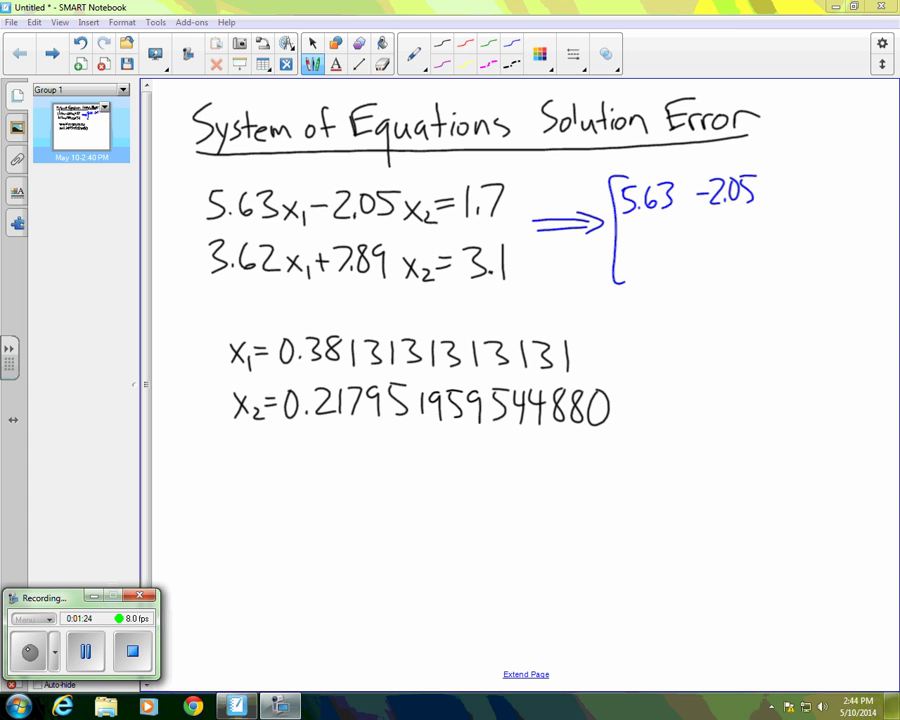
Add the second matrix row 3.62, 7.89 and close the coefficient matrix.
{"action": "mouse_move", "coordinate": [628, 240]}
{"action": "left_mouse_down"}
{"action": "mouse_move", "coordinate": [628, 261]}
{"action": "mouse_move", "coordinate": [662, 243]}
{"action": "mouse_move", "coordinate": [668, 260]}
{"action": "mouse_move", "coordinate": [718, 256]}
{"action": "mouse_move", "coordinate": [726, 239]}
{"action": "mouse_move", "coordinate": [735, 258]}
{"action": "left_mouse_up"}
{"action": "left_click", "coordinate": [643, 259]}
{"action": "left_click", "coordinate": [714, 256]}
{"action": "mouse_move", "coordinate": [748, 164]}
{"action": "left_mouse_down"}
{"action": "mouse_move", "coordinate": [764, 163]}
{"action": "mouse_move", "coordinate": [748, 258]}
{"action": "left_mouse_up"}
{"action": "mouse_move", "coordinate": [780, 170]}
{"action": "left_mouse_down"}
{"action": "mouse_move", "coordinate": [770, 200]}
{"action": "mouse_move", "coordinate": [785, 245]}
{"action": "mouse_move", "coordinate": [788, 188]}
{"action": "mouse_move", "coordinate": [779, 188]}
{"action": "mouse_move", "coordinate": [792, 190]}
{"action": "mouse_move", "coordinate": [789, 234]}
{"action": "left_mouse_up"}
Write the unknowns vector [x1; x2] = [1.7; 3.1] and return to the Select tool.
{"action": "mouse_move", "coordinate": [789, 219]}
{"action": "left_mouse_down"}
{"action": "mouse_move", "coordinate": [779, 234]}
{"action": "mouse_move", "coordinate": [800, 240]}
{"action": "left_mouse_up"}
{"action": "mouse_move", "coordinate": [793, 155]}
{"action": "left_mouse_down"}
{"action": "mouse_move", "coordinate": [805, 200]}
{"action": "mouse_move", "coordinate": [793, 246]}
{"action": "left_mouse_up"}
{"action": "left_click_drag", "start_coordinate": [809, 197], "coordinate": [821, 197]}
{"action": "left_click_drag", "start_coordinate": [809, 205], "coordinate": [821, 205]}
{"action": "left_click_drag", "start_coordinate": [836, 151], "coordinate": [833, 243]}
{"action": "mouse_move", "coordinate": [841, 163]}
{"action": "left_mouse_down"}
{"action": "mouse_move", "coordinate": [841, 184]}
{"action": "mouse_move", "coordinate": [850, 184]}
{"action": "mouse_move", "coordinate": [839, 232]}
{"action": "mouse_move", "coordinate": [852, 232]}
{"action": "left_mouse_up"}
{"action": "left_click", "coordinate": [845, 183]}
{"action": "left_click", "coordinate": [849, 230]}
{"action": "left_click_drag", "start_coordinate": [857, 148], "coordinate": [858, 244]}
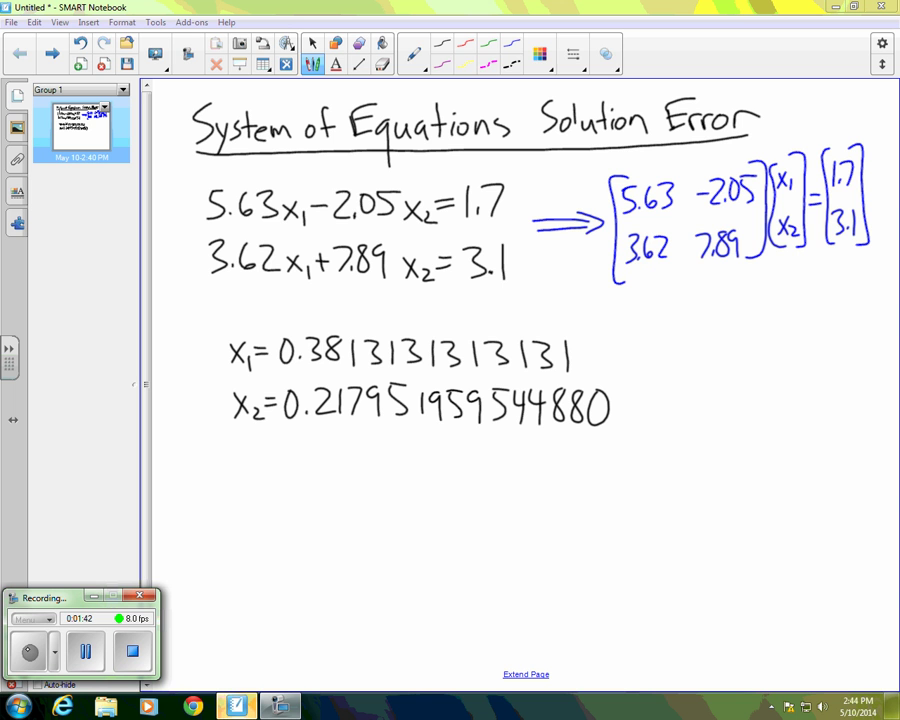
{"action": "left_click", "coordinate": [312, 43]}
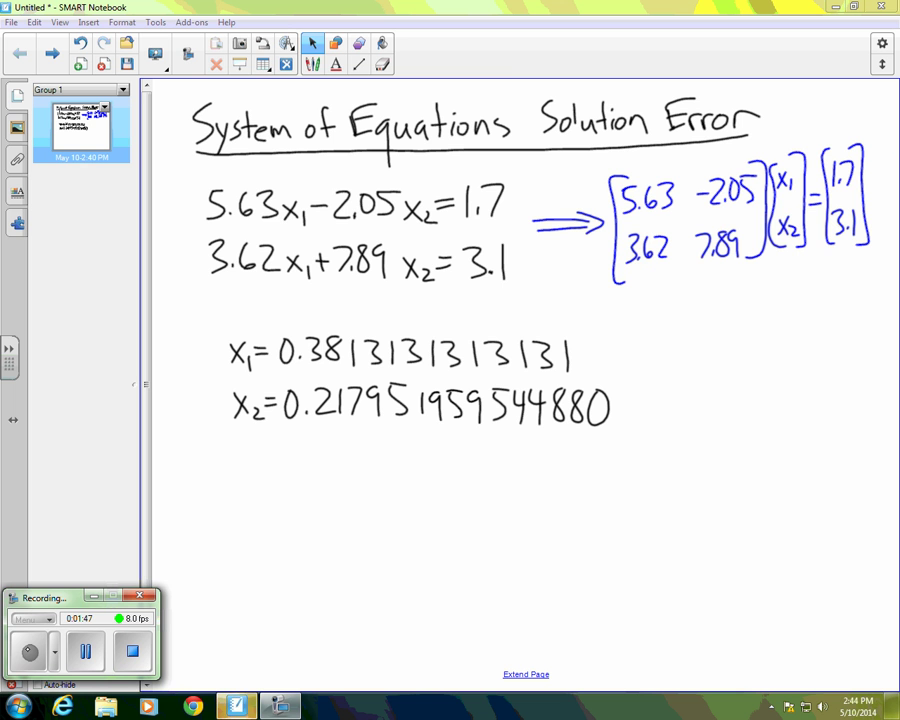
Draw a green curved arrow from the x1, x2 values to the unknowns vector.
{"action": "left_click", "coordinate": [313, 64]}
{"action": "mouse_move", "coordinate": [615, 376]}
{"action": "left_mouse_down"}
{"action": "mouse_move", "coordinate": [727, 332]}
{"action": "mouse_move", "coordinate": [772, 260]}
{"action": "mouse_move", "coordinate": [780, 276]}
{"action": "left_mouse_up"}
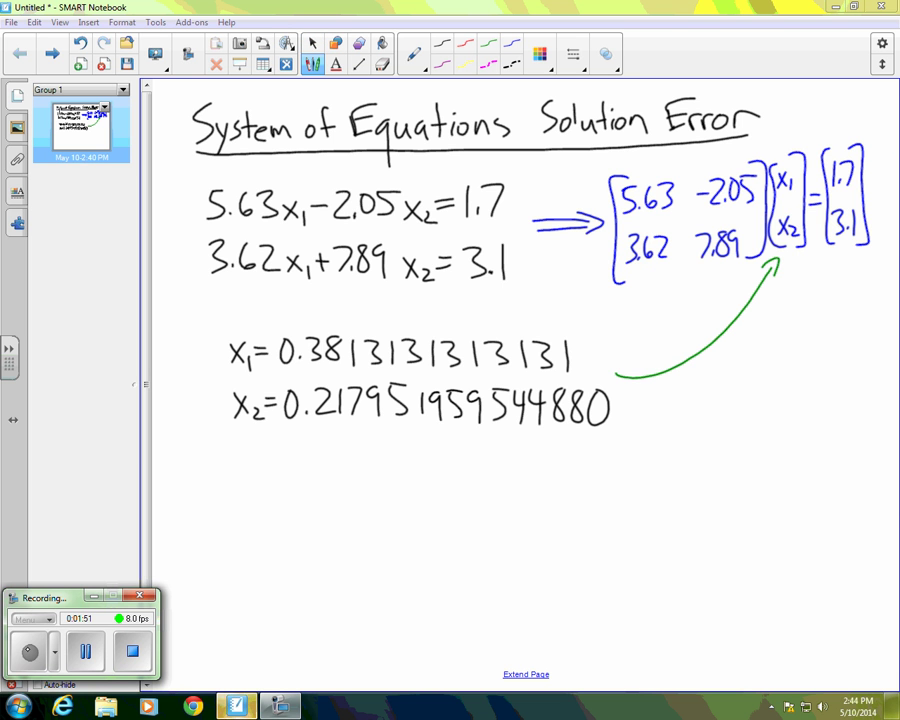
{"action": "left_click", "coordinate": [312, 43]}
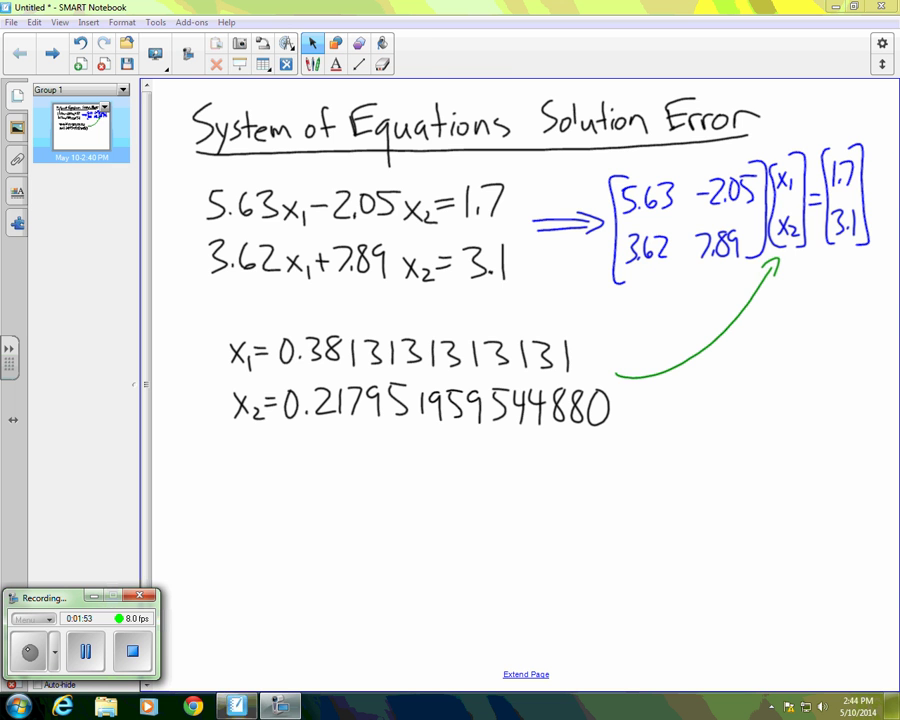
Label the coefficient matrix A and the unknowns vector x⃗ in red.
{"action": "left_click", "coordinate": [313, 64]}
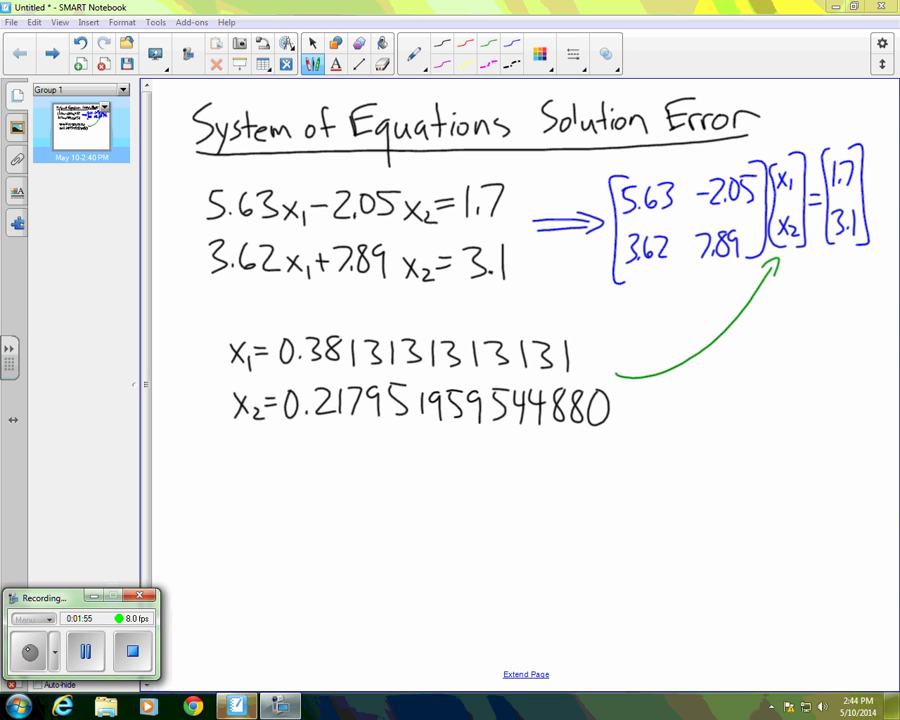
{"action": "mouse_move", "coordinate": [668, 307]}
{"action": "left_mouse_down"}
{"action": "mouse_move", "coordinate": [690, 306]}
{"action": "mouse_move", "coordinate": [687, 295]}
{"action": "left_mouse_up"}
{"action": "left_click_drag", "start_coordinate": [780, 283], "coordinate": [794, 306]}
{"action": "mouse_move", "coordinate": [793, 283]}
{"action": "left_mouse_down"}
{"action": "mouse_move", "coordinate": [779, 306]}
{"action": "mouse_move", "coordinate": [794, 272]}
{"action": "mouse_move", "coordinate": [838, 302]}
{"action": "mouse_move", "coordinate": [850, 269]}
{"action": "left_mouse_up"}
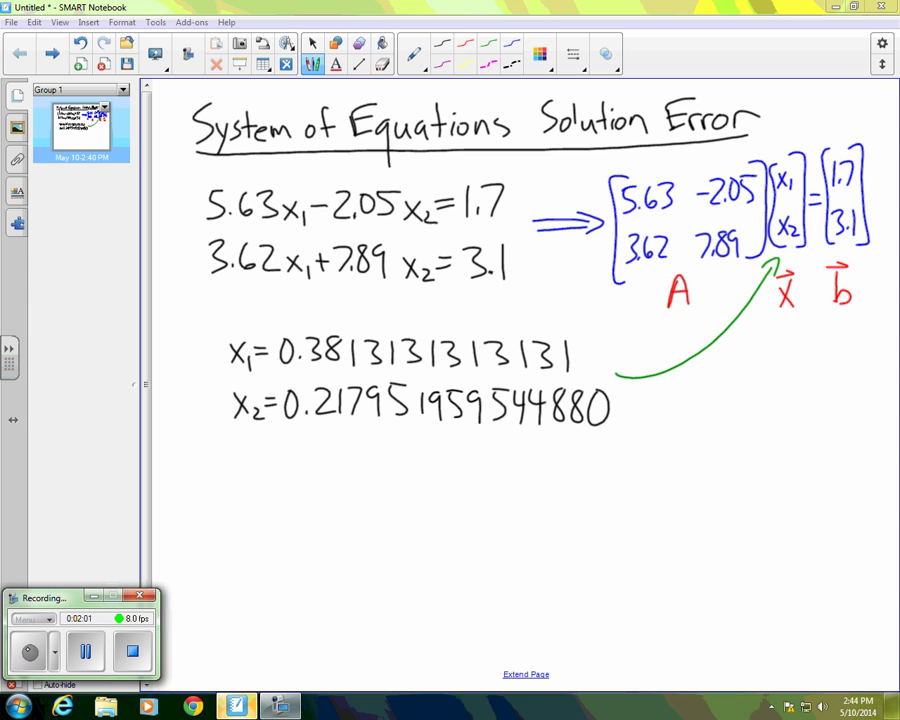
Write ≈ [1.7; 3.1] after the green Ax⃗ product to show it matches b⃗.
{"action": "left_click", "coordinate": [312, 43]}
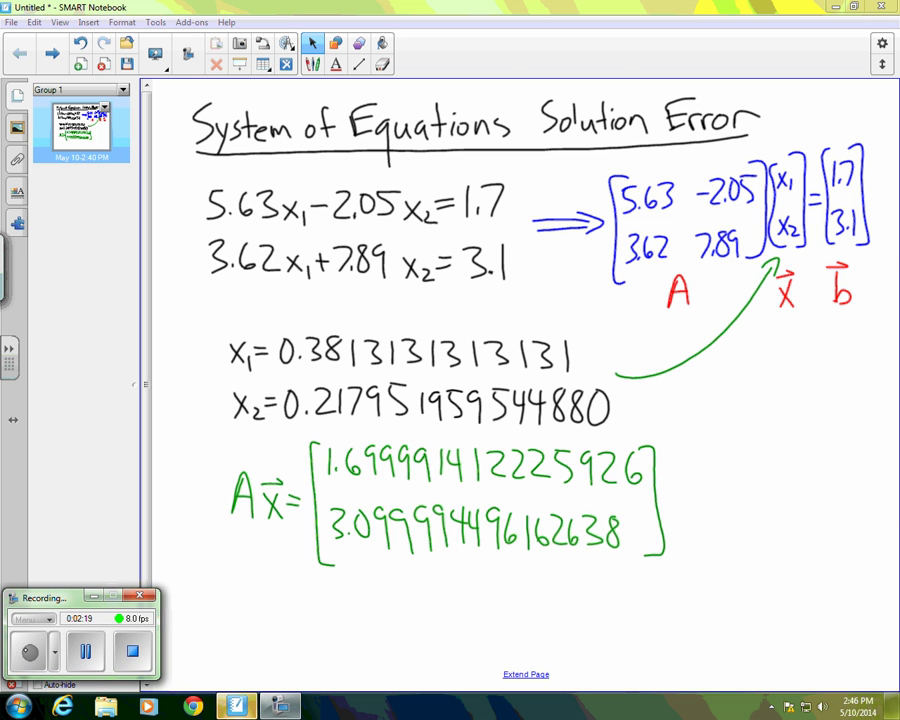
{"action": "mouse_move", "coordinate": [670, 480]}
{"action": "left_mouse_down"}
{"action": "mouse_move", "coordinate": [672, 489]}
{"action": "mouse_move", "coordinate": [694, 483]}
{"action": "mouse_move", "coordinate": [695, 492]}
{"action": "left_mouse_up"}
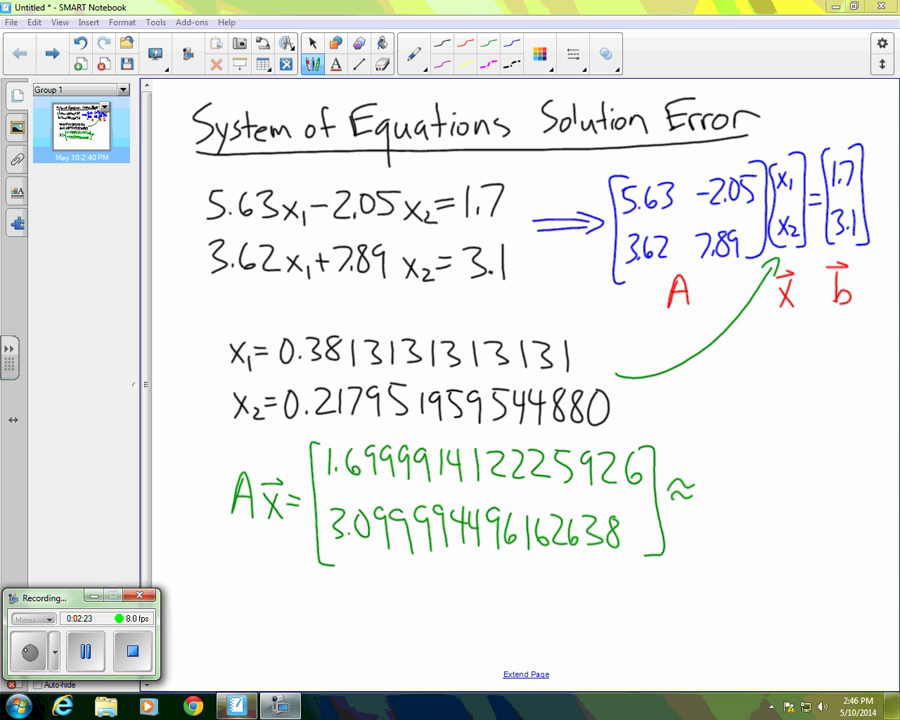
{"action": "left_click_drag", "start_coordinate": [729, 444], "coordinate": [728, 553]}
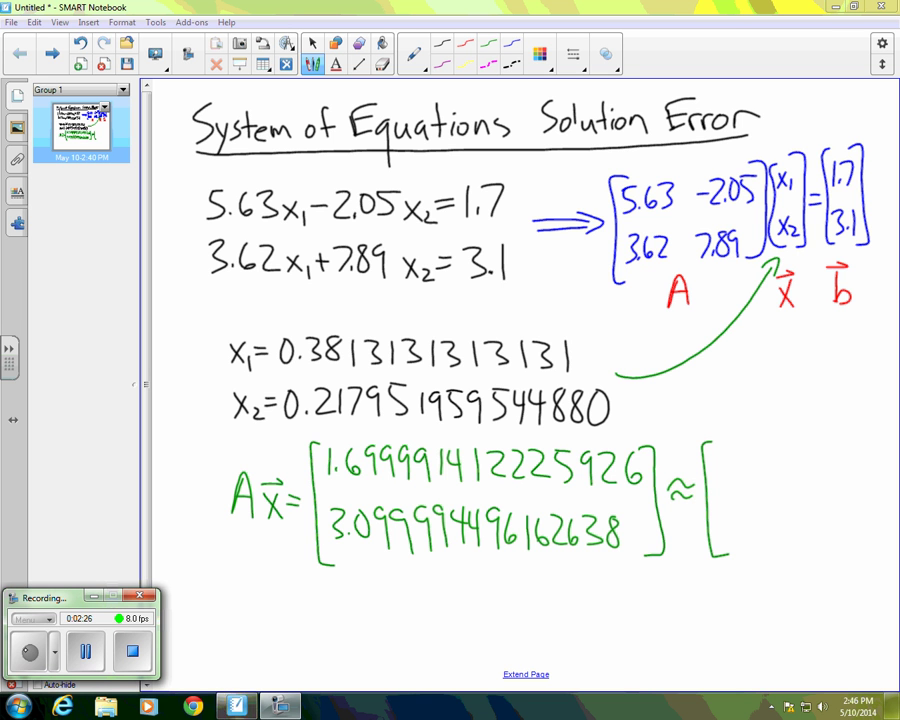
{"action": "mouse_move", "coordinate": [737, 452]}
{"action": "left_mouse_down"}
{"action": "mouse_move", "coordinate": [737, 470]}
{"action": "mouse_move", "coordinate": [744, 468]}
{"action": "mouse_move", "coordinate": [735, 526]}
{"action": "mouse_move", "coordinate": [752, 527]}
{"action": "mouse_move", "coordinate": [746, 556]}
{"action": "left_mouse_up"}
{"action": "left_click", "coordinate": [741, 469]}
{"action": "left_click", "coordinate": [745, 526]}
{"action": "left_click", "coordinate": [312, 43]}
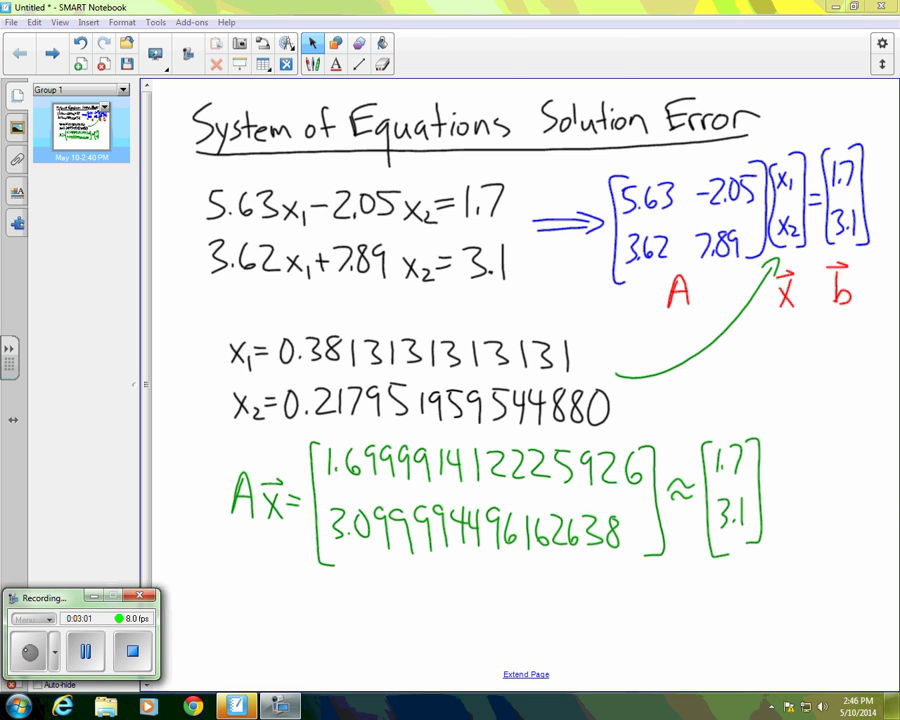
{"action": "left_click", "coordinate": [313, 64]}
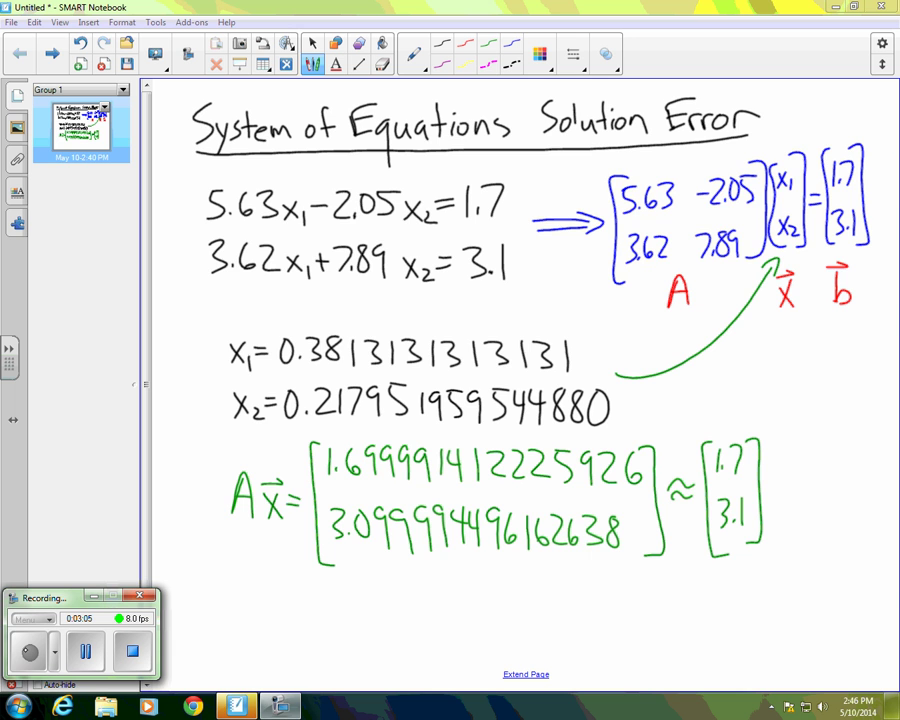
Add a new page and write 'Given Ax⃗ = b⃗' at the top.
{"action": "key", "text": "ctrl+m"}
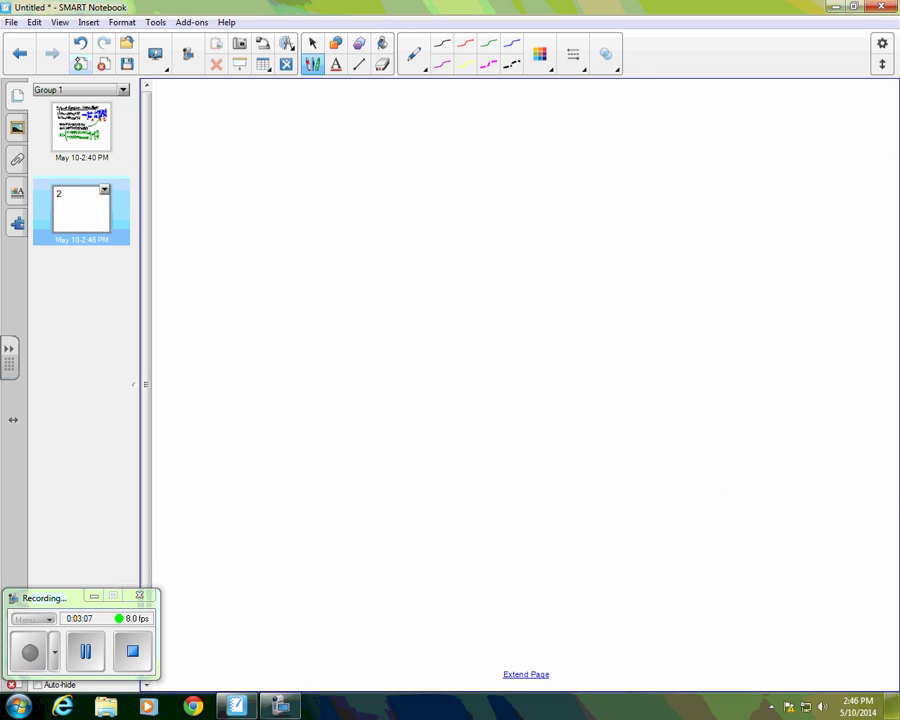
{"action": "mouse_move", "coordinate": [228, 124]}
{"action": "left_mouse_down"}
{"action": "mouse_move", "coordinate": [210, 163]}
{"action": "mouse_move", "coordinate": [234, 146]}
{"action": "left_mouse_up"}
{"action": "mouse_move", "coordinate": [246, 147]}
{"action": "left_mouse_down"}
{"action": "mouse_move", "coordinate": [247, 165]}
{"action": "mouse_move", "coordinate": [262, 166]}
{"action": "mouse_move", "coordinate": [270, 148]}
{"action": "left_mouse_up"}
{"action": "mouse_move", "coordinate": [270, 158]}
{"action": "left_mouse_down"}
{"action": "mouse_move", "coordinate": [303, 150]}
{"action": "mouse_move", "coordinate": [313, 166]}
{"action": "left_mouse_up"}
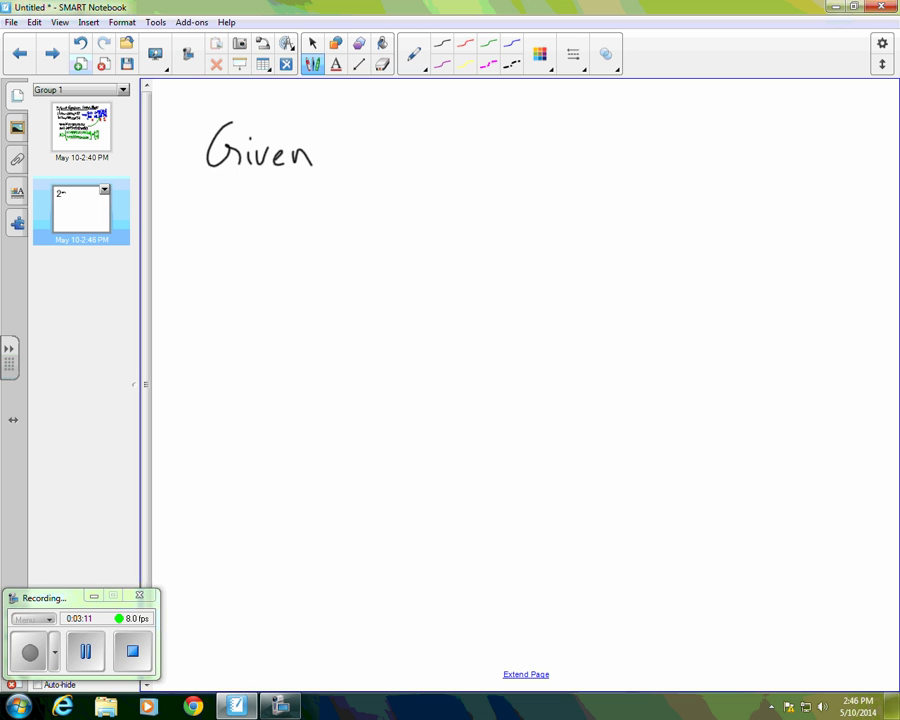
{"action": "mouse_move", "coordinate": [364, 122]}
{"action": "left_mouse_down"}
{"action": "mouse_move", "coordinate": [362, 141]}
{"action": "mouse_move", "coordinate": [378, 165]}
{"action": "mouse_move", "coordinate": [374, 147]}
{"action": "left_mouse_up"}
{"action": "mouse_move", "coordinate": [393, 140]}
{"action": "left_mouse_down"}
{"action": "mouse_move", "coordinate": [410, 160]}
{"action": "mouse_move", "coordinate": [392, 160]}
{"action": "mouse_move", "coordinate": [411, 124]}
{"action": "mouse_move", "coordinate": [433, 137]}
{"action": "left_mouse_up"}
{"action": "left_click_drag", "start_coordinate": [417, 148], "coordinate": [451, 155]}
{"action": "left_click_drag", "start_coordinate": [441, 97], "coordinate": [465, 96]}
Continue the line with 'with solution x⃗'.
{"action": "mouse_move", "coordinate": [514, 133]}
{"action": "left_mouse_down"}
{"action": "mouse_move", "coordinate": [537, 134]}
{"action": "mouse_move", "coordinate": [545, 150]}
{"action": "left_mouse_up"}
{"action": "left_click_drag", "start_coordinate": [545, 128], "coordinate": [557, 150]}
{"action": "left_click_drag", "start_coordinate": [550, 135], "coordinate": [583, 150]}
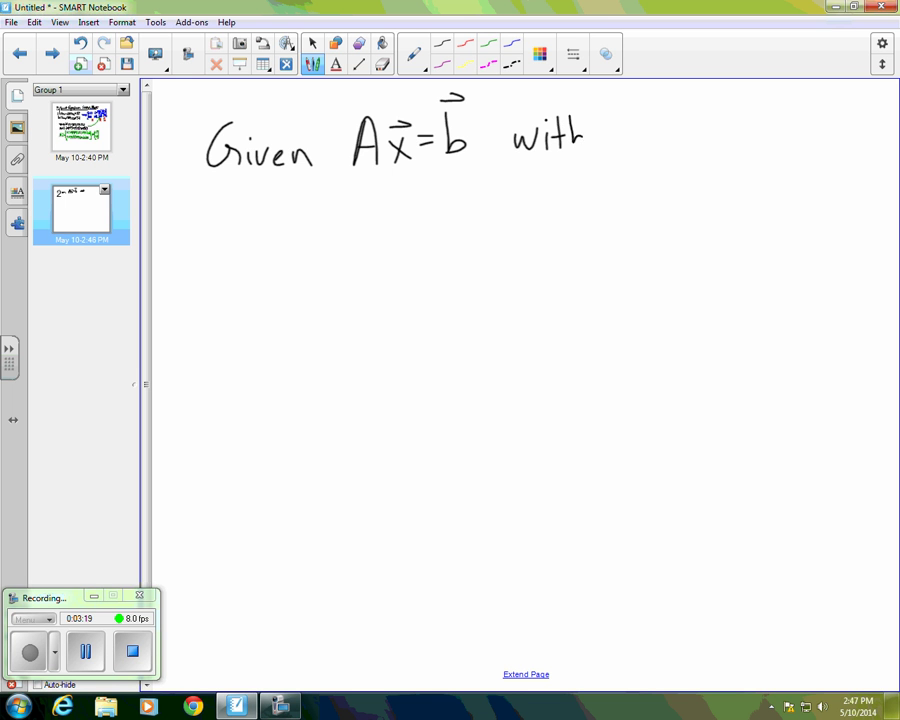
{"action": "left_click_drag", "start_coordinate": [632, 129], "coordinate": [625, 141]}
{"action": "mouse_move", "coordinate": [644, 131]}
{"action": "left_mouse_down"}
{"action": "mouse_move", "coordinate": [670, 150]}
{"action": "mouse_move", "coordinate": [701, 150]}
{"action": "left_mouse_up"}
{"action": "mouse_move", "coordinate": [690, 127]}
{"action": "left_mouse_down"}
{"action": "mouse_move", "coordinate": [706, 126]}
{"action": "mouse_move", "coordinate": [712, 150]}
{"action": "mouse_move", "coordinate": [727, 130]}
{"action": "mouse_move", "coordinate": [750, 150]}
{"action": "mouse_move", "coordinate": [790, 148]}
{"action": "mouse_move", "coordinate": [776, 148]}
{"action": "mouse_move", "coordinate": [790, 110]}
{"action": "mouse_move", "coordinate": [801, 148]}
{"action": "left_mouse_up"}
{"action": "left_click", "coordinate": [713, 116]}
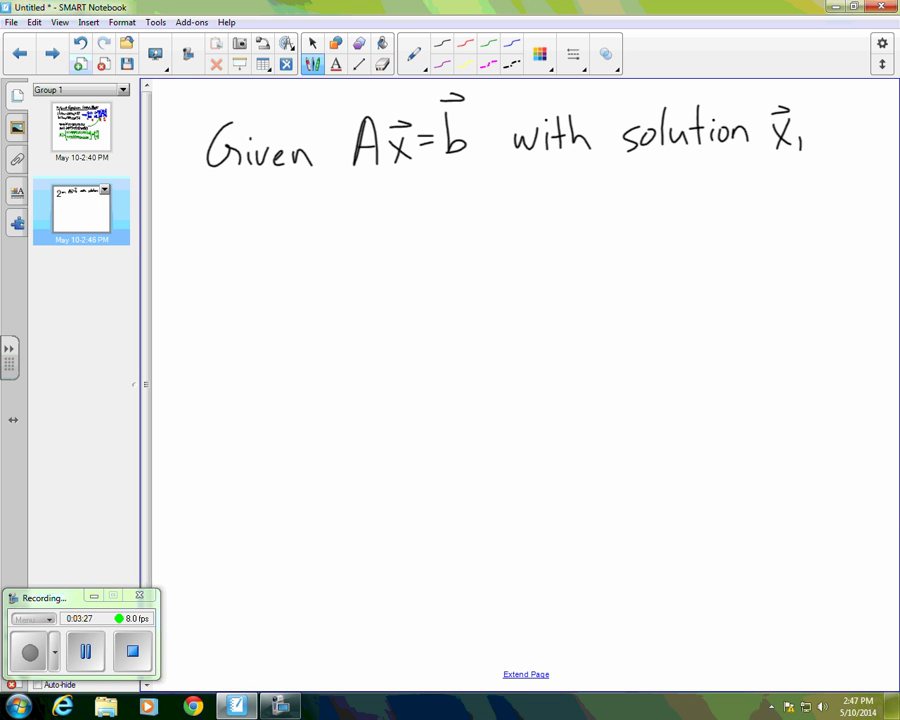
Write 'define the error by' on the next line.
{"action": "mouse_move", "coordinate": [213, 220]}
{"action": "left_mouse_down"}
{"action": "mouse_move", "coordinate": [214, 202]}
{"action": "mouse_move", "coordinate": [216, 238]}
{"action": "left_mouse_up"}
{"action": "mouse_move", "coordinate": [224, 226]}
{"action": "left_mouse_down"}
{"action": "mouse_move", "coordinate": [250, 238]}
{"action": "mouse_move", "coordinate": [258, 219]}
{"action": "left_mouse_up"}
{"action": "mouse_move", "coordinate": [266, 224]}
{"action": "left_mouse_down"}
{"action": "mouse_move", "coordinate": [266, 238]}
{"action": "mouse_move", "coordinate": [278, 225]}
{"action": "mouse_move", "coordinate": [284, 238]}
{"action": "left_mouse_up"}
{"action": "left_click_drag", "start_coordinate": [287, 232], "coordinate": [300, 237]}
{"action": "mouse_move", "coordinate": [340, 205]}
{"action": "left_mouse_down"}
{"action": "mouse_move", "coordinate": [341, 238]}
{"action": "mouse_move", "coordinate": [348, 216]}
{"action": "left_mouse_up"}
{"action": "mouse_move", "coordinate": [353, 203]}
{"action": "left_mouse_down"}
{"action": "mouse_move", "coordinate": [358, 236]}
{"action": "mouse_move", "coordinate": [382, 225]}
{"action": "mouse_move", "coordinate": [387, 233]}
{"action": "mouse_move", "coordinate": [432, 232]}
{"action": "mouse_move", "coordinate": [447, 219]}
{"action": "mouse_move", "coordinate": [478, 220]}
{"action": "left_mouse_up"}
{"action": "left_click", "coordinate": [422, 225]}
{"action": "mouse_move", "coordinate": [486, 220]}
{"action": "left_mouse_down"}
{"action": "mouse_move", "coordinate": [546, 214]}
{"action": "mouse_move", "coordinate": [550, 236]}
{"action": "mouse_move", "coordinate": [572, 232]}
{"action": "left_mouse_up"}
{"action": "left_click_drag", "start_coordinate": [582, 213], "coordinate": [570, 248]}
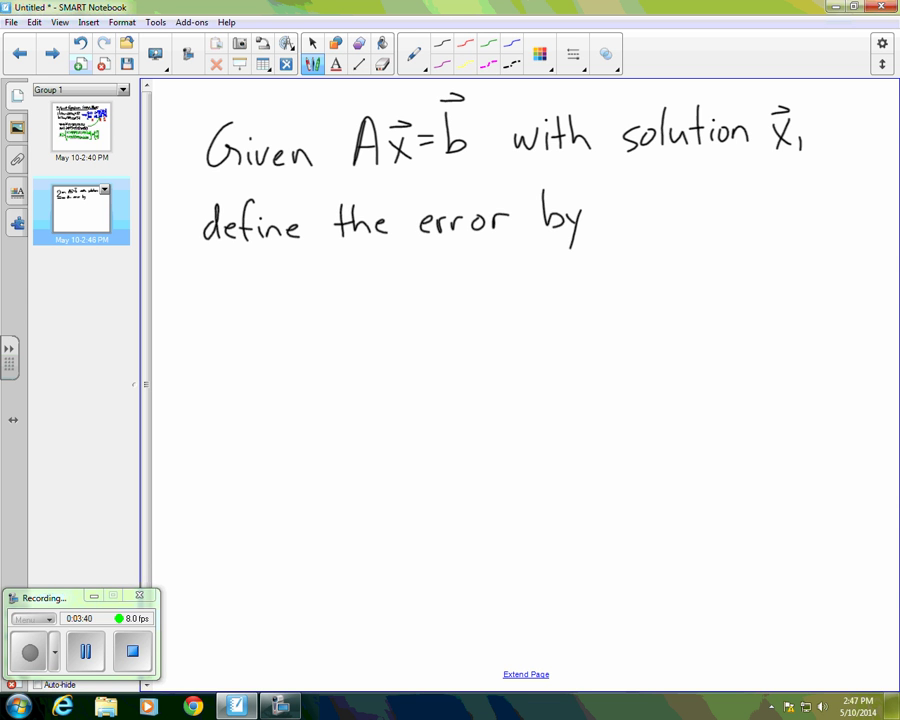
Write the equation ε⃗ = Ax⃗ − b⃗ below the sentence.
{"action": "left_click_drag", "start_coordinate": [283, 306], "coordinate": [285, 327]}
{"action": "left_click_drag", "start_coordinate": [257, 280], "coordinate": [304, 295]}
{"action": "mouse_move", "coordinate": [290, 302]}
{"action": "left_mouse_down"}
{"action": "mouse_move", "coordinate": [331, 299]}
{"action": "mouse_move", "coordinate": [323, 316]}
{"action": "mouse_move", "coordinate": [345, 316]}
{"action": "mouse_move", "coordinate": [341, 305]}
{"action": "mouse_move", "coordinate": [369, 317]}
{"action": "left_mouse_up"}
{"action": "mouse_move", "coordinate": [369, 296]}
{"action": "left_mouse_down"}
{"action": "mouse_move", "coordinate": [350, 317]}
{"action": "mouse_move", "coordinate": [370, 289]}
{"action": "mouse_move", "coordinate": [364, 293]}
{"action": "mouse_move", "coordinate": [407, 317]}
{"action": "left_mouse_up"}
{"action": "left_click_drag", "start_coordinate": [404, 272], "coordinate": [423, 272]}
{"action": "left_click_drag", "start_coordinate": [417, 266], "coordinate": [417, 278]}
Draw a wavy arrow to x⃗ and begin annotating it as the solution obtained.
{"action": "mouse_move", "coordinate": [362, 332]}
{"action": "left_mouse_down"}
{"action": "mouse_move", "coordinate": [369, 385]}
{"action": "mouse_move", "coordinate": [359, 328]}
{"action": "mouse_move", "coordinate": [372, 341]}
{"action": "left_mouse_up"}
{"action": "mouse_move", "coordinate": [356, 397]}
{"action": "left_mouse_down"}
{"action": "mouse_move", "coordinate": [347, 410]}
{"action": "mouse_move", "coordinate": [404, 416]}
{"action": "left_mouse_up"}
{"action": "mouse_move", "coordinate": [397, 404]}
{"action": "left_mouse_down"}
{"action": "mouse_move", "coordinate": [410, 403]}
{"action": "mouse_move", "coordinate": [414, 415]}
{"action": "left_mouse_up"}
{"action": "mouse_move", "coordinate": [423, 404]}
{"action": "left_mouse_down"}
{"action": "mouse_move", "coordinate": [441, 415]}
{"action": "mouse_move", "coordinate": [455, 405]}
{"action": "mouse_move", "coordinate": [485, 415]}
{"action": "mouse_move", "coordinate": [492, 400]}
{"action": "left_mouse_up"}
{"action": "mouse_move", "coordinate": [503, 405]}
{"action": "left_mouse_down"}
{"action": "mouse_move", "coordinate": [504, 415]}
{"action": "mouse_move", "coordinate": [546, 415]}
{"action": "left_mouse_up"}
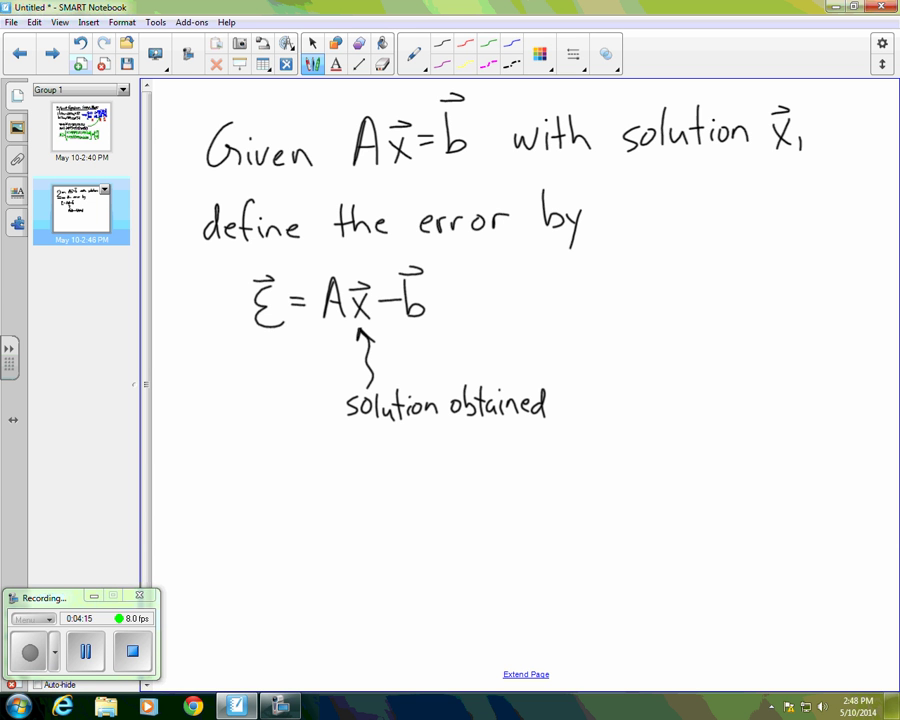
Write 'error vector' to the right of ε⃗ = Ax⃗ − b⃗.
{"action": "left_click_drag", "start_coordinate": [488, 305], "coordinate": [506, 313]}
{"action": "mouse_move", "coordinate": [510, 302]}
{"action": "left_mouse_down"}
{"action": "mouse_move", "coordinate": [592, 306]}
{"action": "mouse_move", "coordinate": [608, 290]}
{"action": "mouse_move", "coordinate": [642, 309]}
{"action": "mouse_move", "coordinate": [663, 290]}
{"action": "mouse_move", "coordinate": [699, 289]}
{"action": "left_mouse_up"}
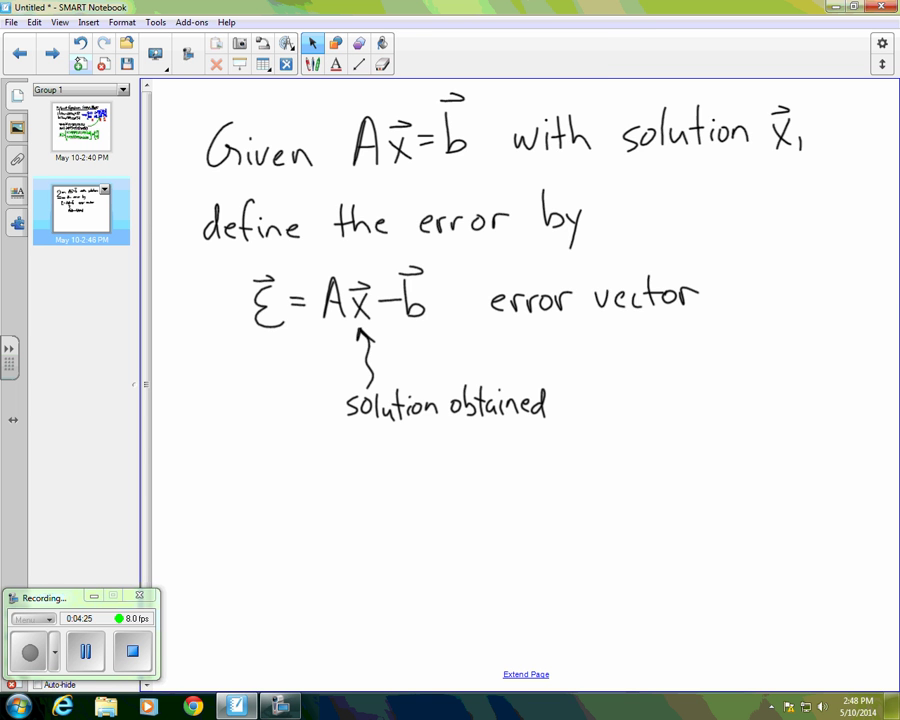
Write 'error = ‖ε⃗‖' in blue below the annotation.
{"action": "scroll", "coordinate": [520, 380], "scroll_direction": "down", "scroll_amount": 3}
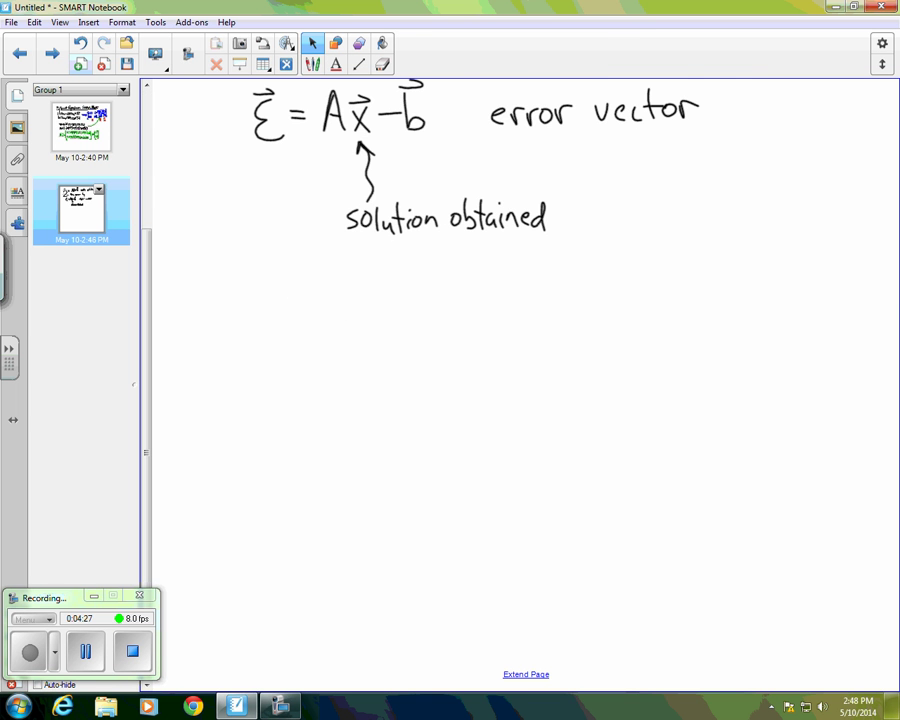
{"action": "scroll", "coordinate": [520, 380], "scroll_direction": "up", "scroll_amount": 3}
{"action": "scroll", "coordinate": [520, 380], "scroll_direction": "down", "scroll_amount": 1}
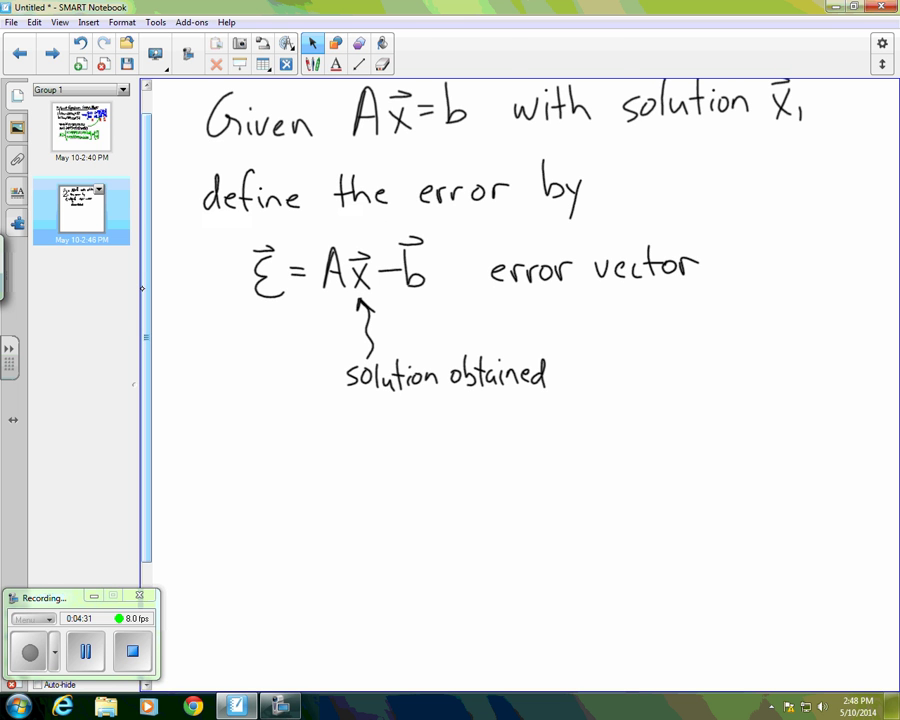
{"action": "left_click", "coordinate": [313, 64]}
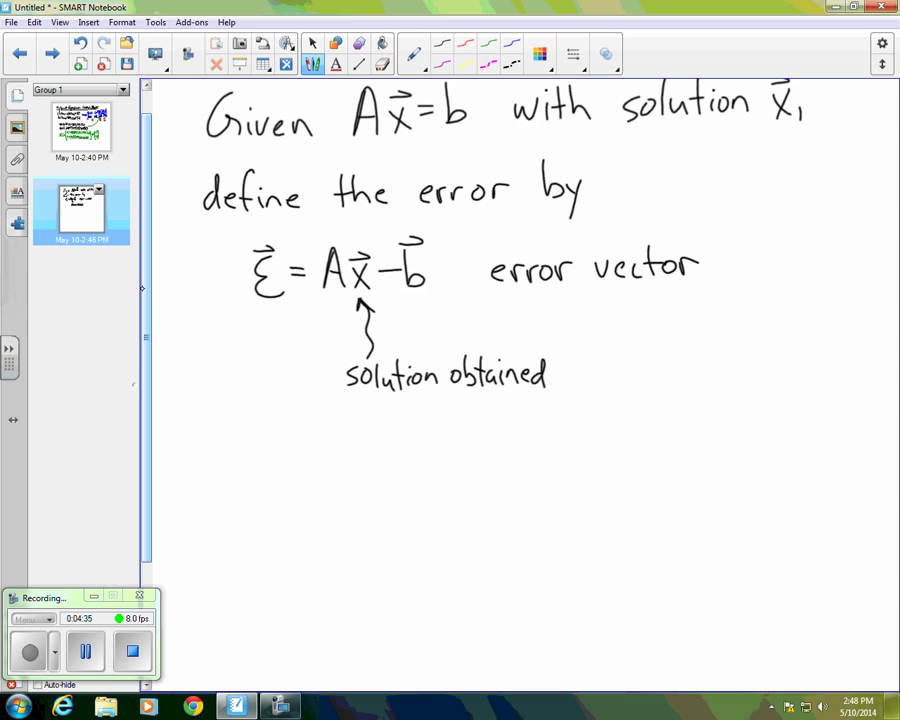
{"action": "mouse_move", "coordinate": [245, 451]}
{"action": "left_mouse_down"}
{"action": "mouse_move", "coordinate": [259, 460]}
{"action": "mouse_move", "coordinate": [274, 446]}
{"action": "mouse_move", "coordinate": [348, 447]}
{"action": "left_mouse_up"}
{"action": "mouse_move", "coordinate": [332, 458]}
{"action": "left_mouse_down"}
{"action": "mouse_move", "coordinate": [348, 457]}
{"action": "mouse_move", "coordinate": [366, 476]}
{"action": "left_mouse_up"}
{"action": "mouse_move", "coordinate": [405, 439]}
{"action": "left_mouse_down"}
{"action": "mouse_move", "coordinate": [387, 455]}
{"action": "mouse_move", "coordinate": [409, 470]}
{"action": "left_mouse_up"}
{"action": "mouse_move", "coordinate": [383, 422]}
{"action": "left_mouse_down"}
{"action": "mouse_move", "coordinate": [406, 419]}
{"action": "mouse_move", "coordinate": [433, 474]}
{"action": "left_mouse_up"}
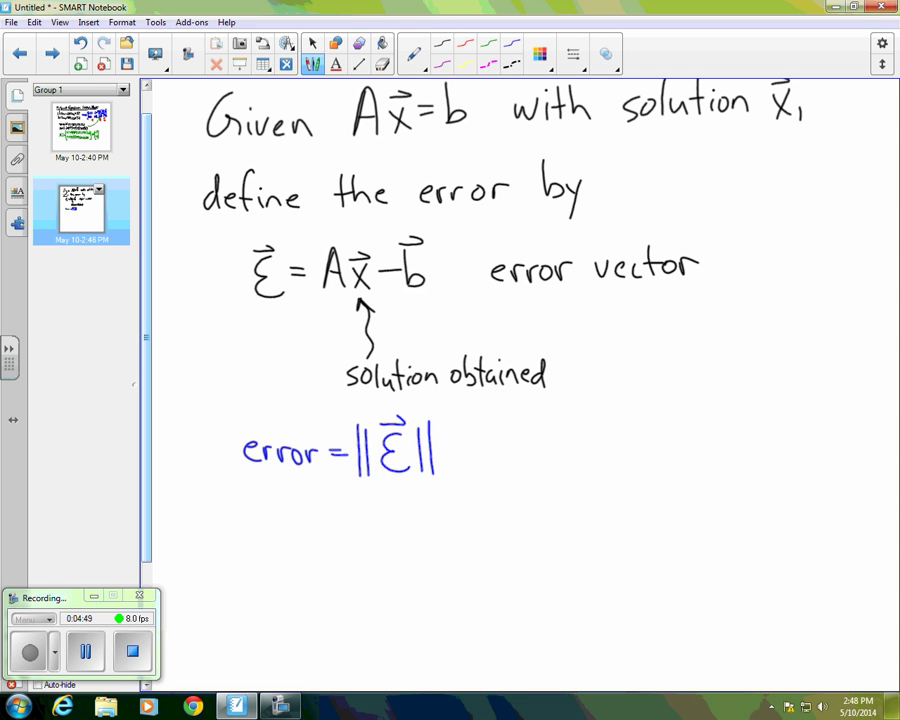
Start the column form 'ε⃗ = [ε1' with a tall bracket on the right.
{"action": "mouse_move", "coordinate": [624, 421]}
{"action": "left_mouse_down"}
{"action": "mouse_move", "coordinate": [608, 431]}
{"action": "mouse_move", "coordinate": [625, 445]}
{"action": "mouse_move", "coordinate": [614, 406]}
{"action": "mouse_move", "coordinate": [640, 424]}
{"action": "left_mouse_up"}
{"action": "left_click_drag", "start_coordinate": [628, 430], "coordinate": [640, 430]}
{"action": "mouse_move", "coordinate": [667, 330]}
{"action": "left_mouse_down"}
{"action": "mouse_move", "coordinate": [655, 470]}
{"action": "mouse_move", "coordinate": [675, 528]}
{"action": "mouse_move", "coordinate": [659, 346]}
{"action": "mouse_move", "coordinate": [674, 358]}
{"action": "mouse_move", "coordinate": [661, 376]}
{"action": "mouse_move", "coordinate": [668, 390]}
{"action": "mouse_move", "coordinate": [683, 393]}
{"action": "left_mouse_up"}
Complete the column with ε2, dots and εn, and close its bracket.
{"action": "left_click", "coordinate": [671, 408]}
{"action": "left_click", "coordinate": [672, 424]}
{"action": "left_click", "coordinate": [673, 439]}
{"action": "mouse_move", "coordinate": [679, 474]}
{"action": "left_mouse_down"}
{"action": "mouse_move", "coordinate": [673, 482]}
{"action": "mouse_move", "coordinate": [685, 503]}
{"action": "mouse_move", "coordinate": [702, 508]}
{"action": "left_mouse_up"}
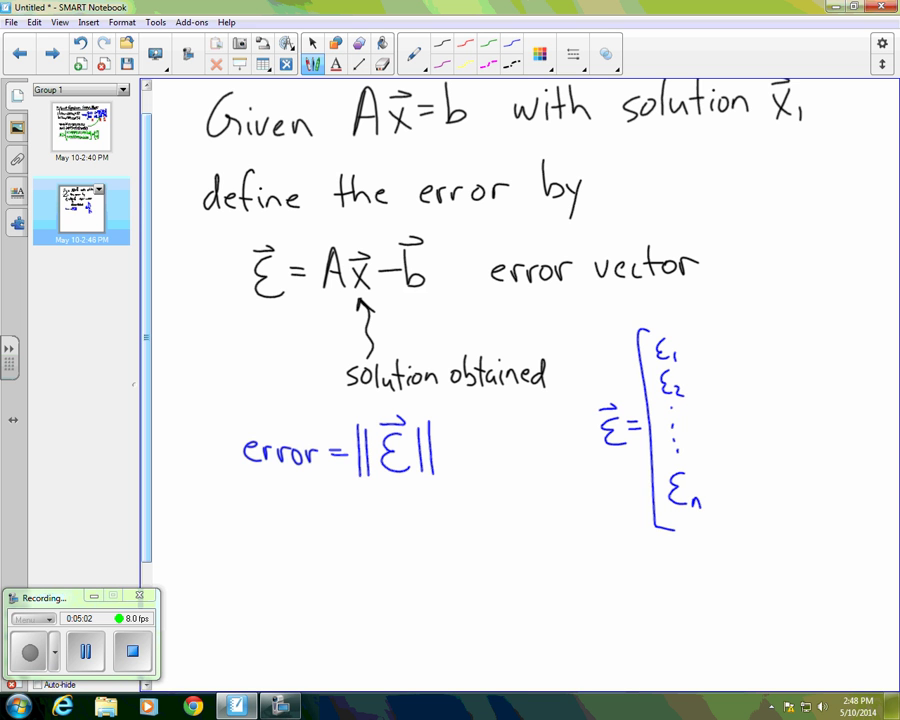
{"action": "mouse_move", "coordinate": [686, 336]}
{"action": "left_mouse_down"}
{"action": "mouse_move", "coordinate": [716, 460]}
{"action": "mouse_move", "coordinate": [706, 521]}
{"action": "left_mouse_up"}
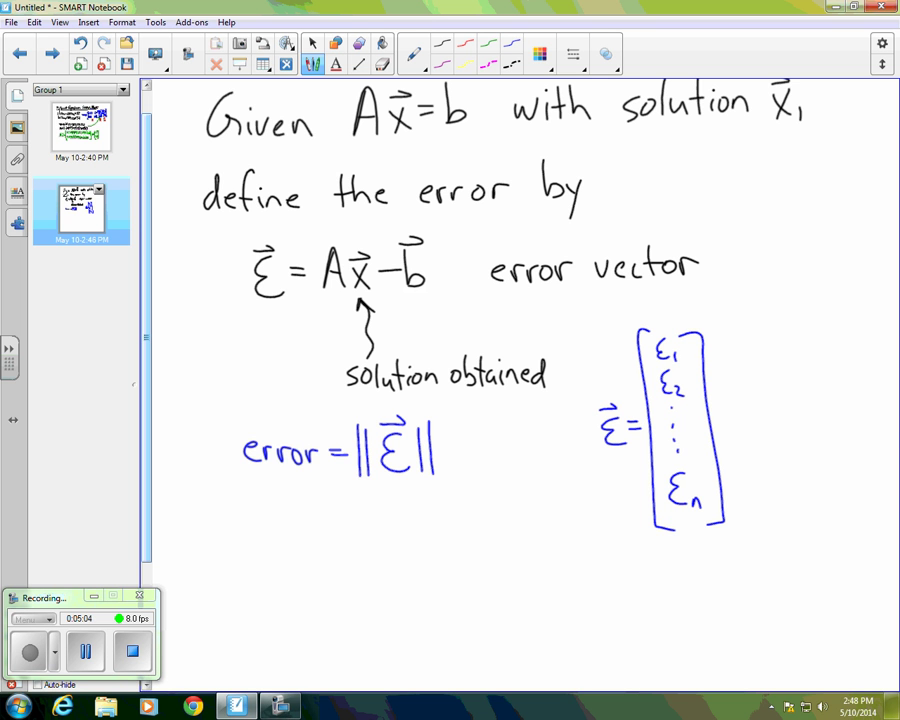
Below, write ‖ε⃗‖ = followed by a long square-root sign.
{"action": "left_click_drag", "start_coordinate": [256, 530], "coordinate": [257, 585]}
{"action": "mouse_move", "coordinate": [263, 533]}
{"action": "left_mouse_down"}
{"action": "mouse_move", "coordinate": [263, 580]}
{"action": "mouse_move", "coordinate": [274, 542]}
{"action": "mouse_move", "coordinate": [300, 582]}
{"action": "mouse_move", "coordinate": [287, 528]}
{"action": "mouse_move", "coordinate": [302, 582]}
{"action": "left_mouse_up"}
{"action": "mouse_move", "coordinate": [309, 536]}
{"action": "left_mouse_down"}
{"action": "mouse_move", "coordinate": [309, 582]}
{"action": "mouse_move", "coordinate": [330, 542]}
{"action": "left_mouse_up"}
{"action": "left_click_drag", "start_coordinate": [316, 554], "coordinate": [331, 553]}
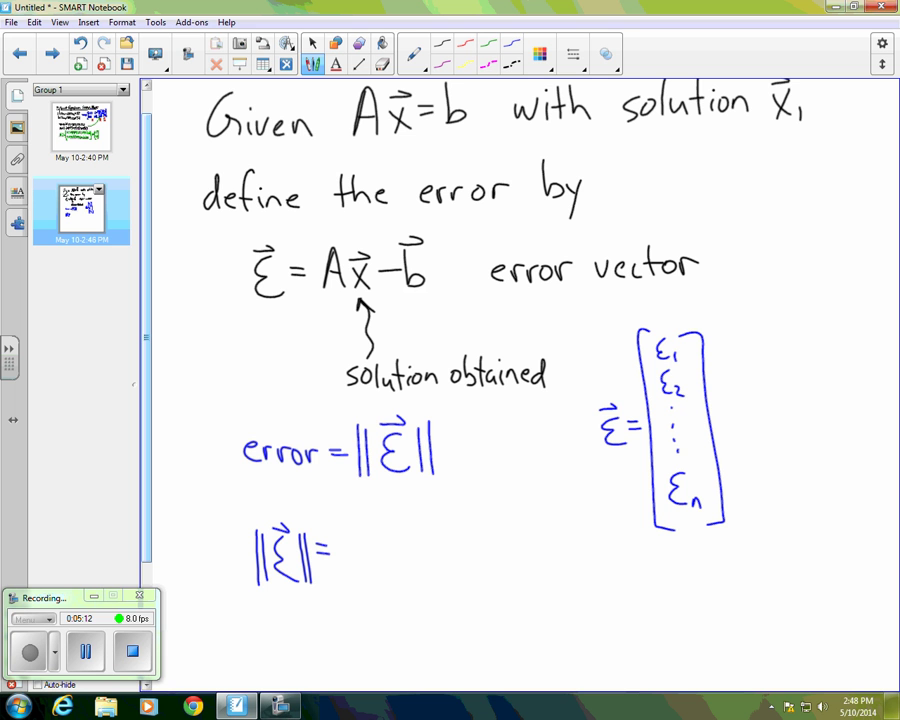
{"action": "mouse_move", "coordinate": [347, 566]}
{"action": "left_mouse_down"}
{"action": "mouse_move", "coordinate": [355, 588]}
{"action": "mouse_move", "coordinate": [480, 521]}
{"action": "mouse_move", "coordinate": [624, 535]}
{"action": "left_mouse_up"}
Fill the root with ε1² + ε2² + … + εn².
{"action": "mouse_move", "coordinate": [392, 550]}
{"action": "left_mouse_down"}
{"action": "mouse_move", "coordinate": [390, 573]}
{"action": "mouse_move", "coordinate": [398, 573]}
{"action": "mouse_move", "coordinate": [401, 543]}
{"action": "mouse_move", "coordinate": [418, 560]}
{"action": "left_mouse_up"}
{"action": "mouse_move", "coordinate": [411, 554]}
{"action": "left_mouse_down"}
{"action": "mouse_move", "coordinate": [411, 568]}
{"action": "mouse_move", "coordinate": [456, 578]}
{"action": "left_mouse_up"}
{"action": "left_click_drag", "start_coordinate": [445, 534], "coordinate": [456, 546]}
{"action": "mouse_move", "coordinate": [467, 547]}
{"action": "left_mouse_down"}
{"action": "mouse_move", "coordinate": [467, 561]}
{"action": "mouse_move", "coordinate": [474, 554]}
{"action": "left_mouse_up"}
{"action": "left_click", "coordinate": [488, 558]}
{"action": "left_click", "coordinate": [501, 558]}
{"action": "left_click", "coordinate": [513, 558]}
{"action": "mouse_move", "coordinate": [535, 551]}
{"action": "left_mouse_down"}
{"action": "mouse_move", "coordinate": [535, 577]}
{"action": "mouse_move", "coordinate": [545, 565]}
{"action": "mouse_move", "coordinate": [588, 584]}
{"action": "left_mouse_up"}
{"action": "left_click_drag", "start_coordinate": [580, 537], "coordinate": [591, 547]}
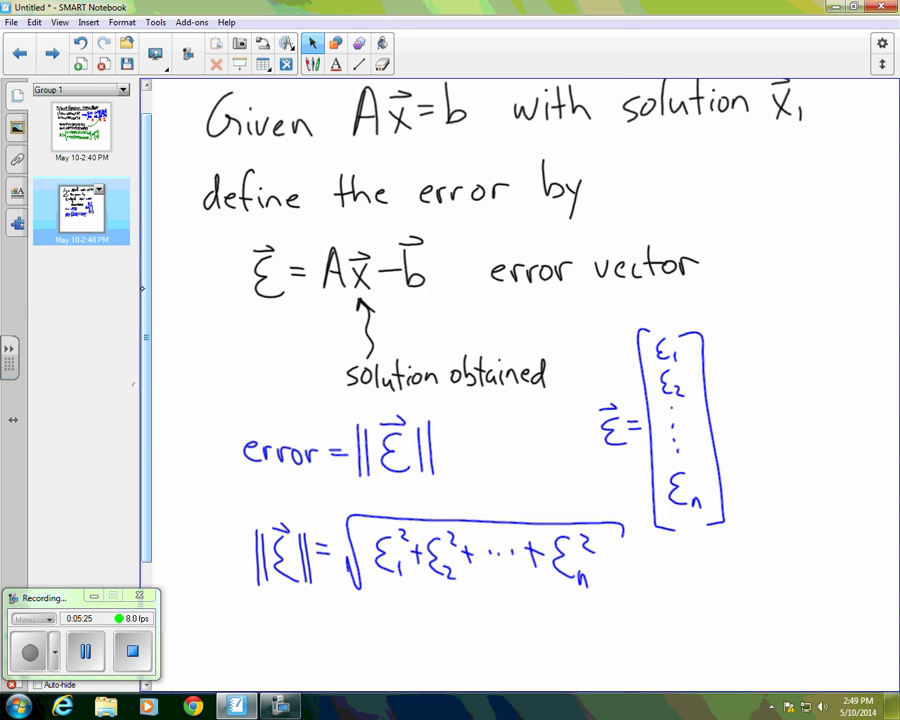